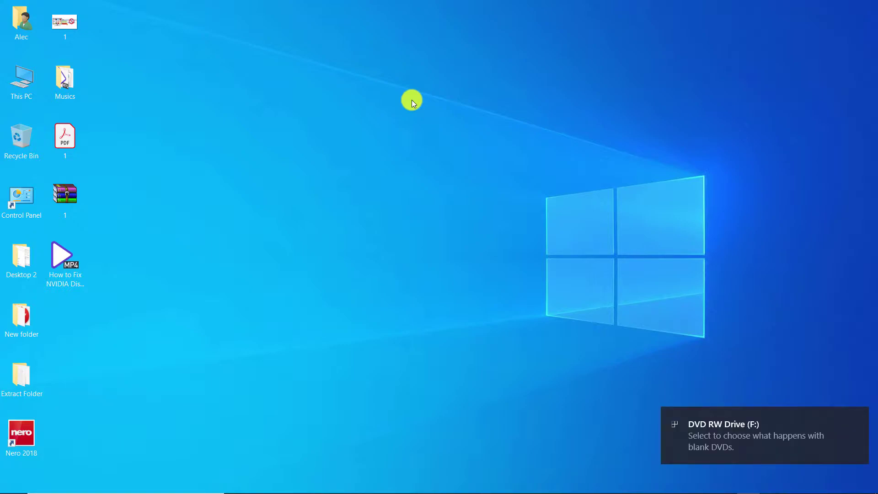
Step: Launch Nero Express from Nero 2018 and start a SecurDisc Data DVD project with Secret (AES 128 bit) encryption
{"action": "left_click", "coordinate": [858, 418]}
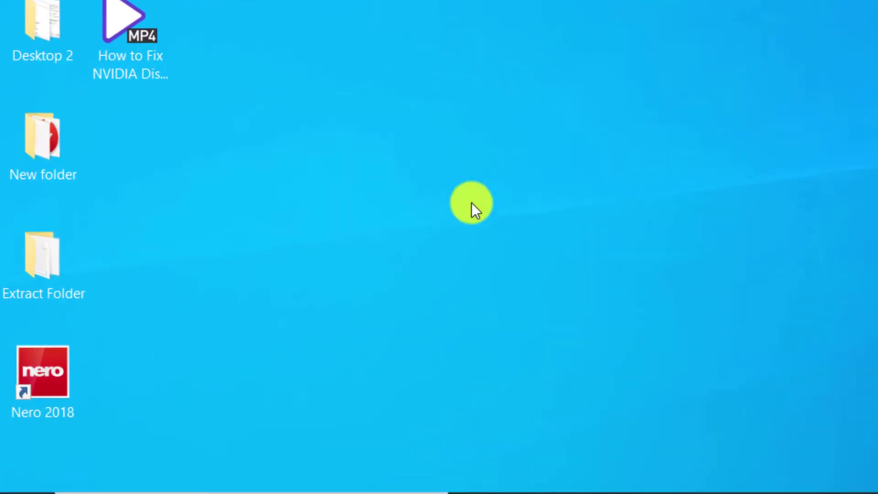
{"action": "double_click", "coordinate": [48, 378]}
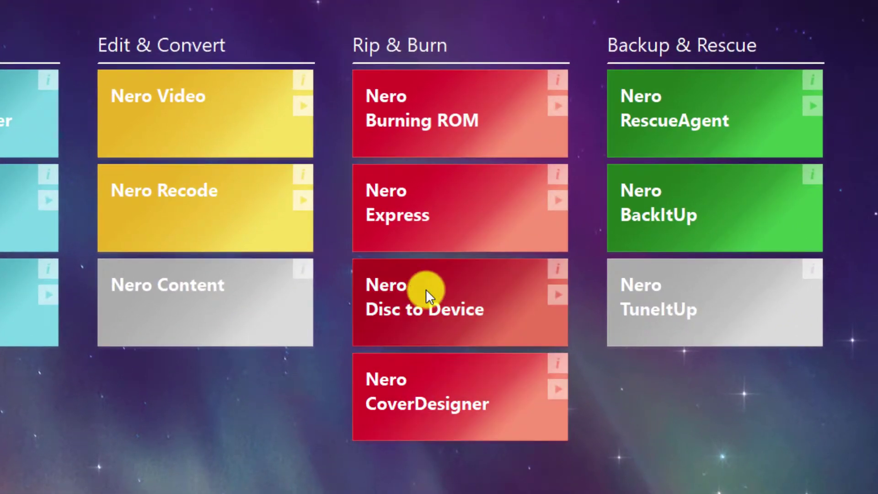
{"action": "left_click", "coordinate": [432, 196]}
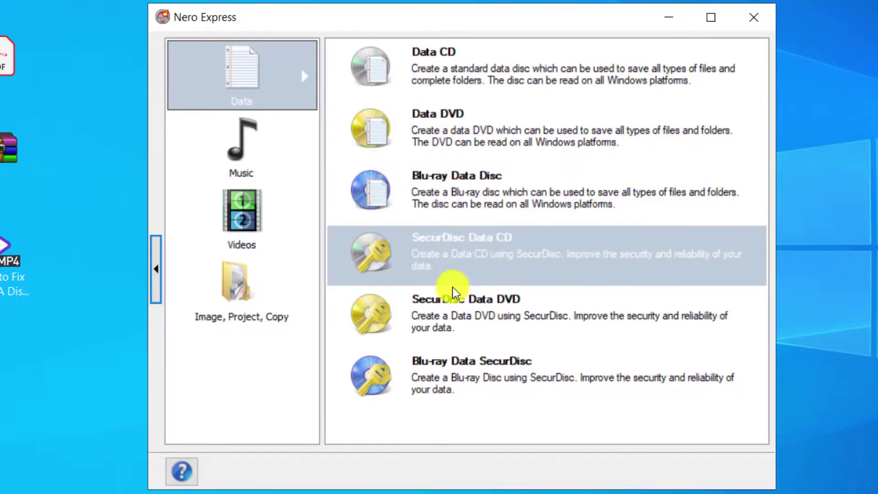
{"action": "left_click", "coordinate": [454, 310]}
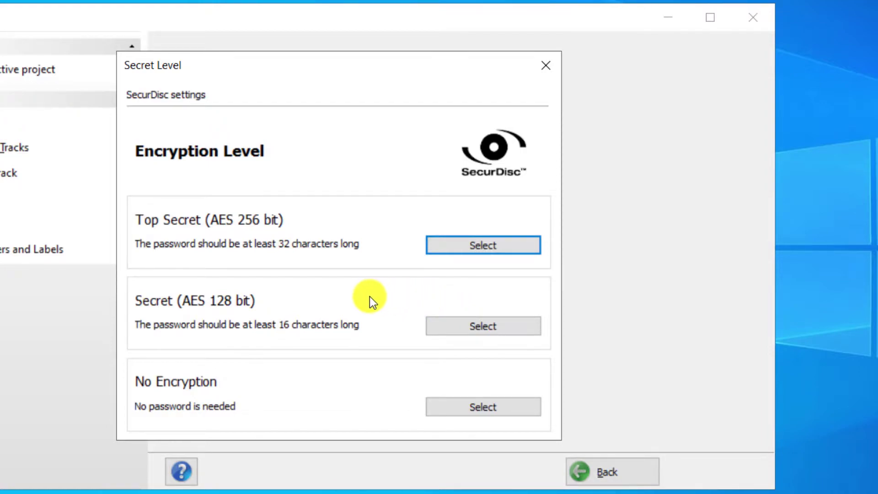
{"action": "left_click_drag", "start_coordinate": [441, 67], "coordinate": [632, 36]}
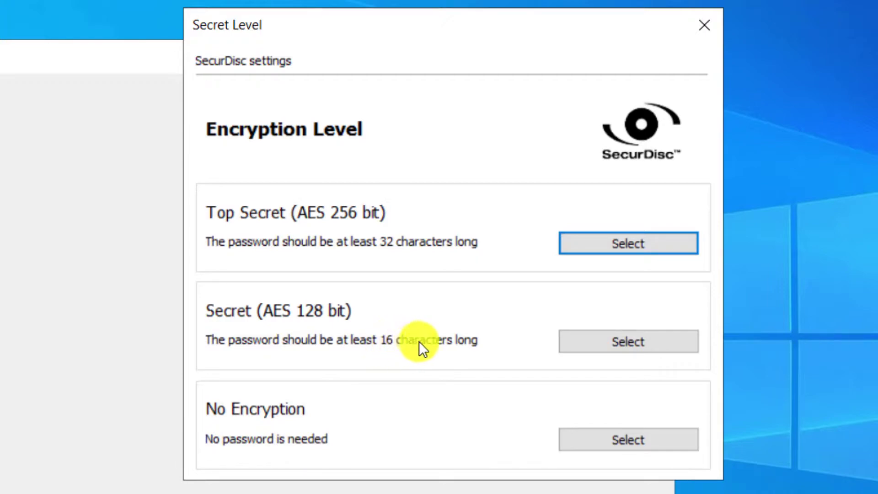
{"action": "left_click", "coordinate": [639, 341]}
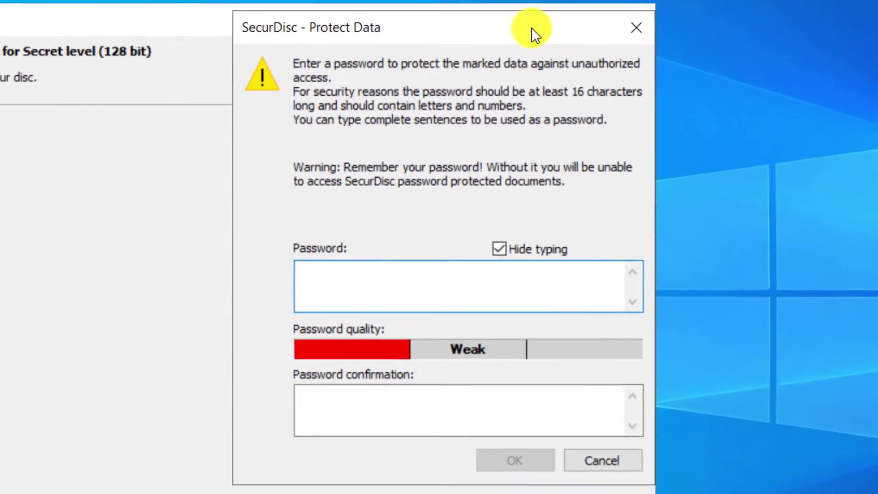
Step: Turn off Hide typing, then enter and confirm the disc protection password
{"action": "left_click_drag", "start_coordinate": [533, 23], "coordinate": [527, 23]}
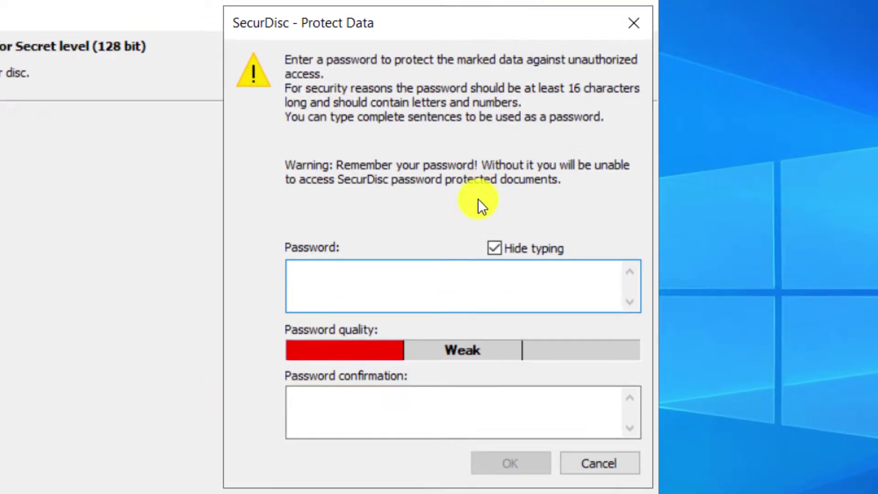
{"action": "left_click", "coordinate": [493, 249]}
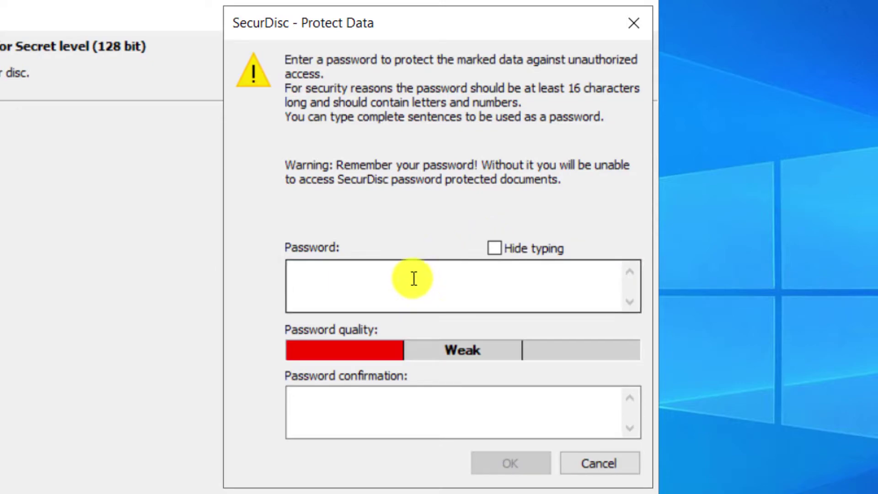
{"action": "key", "text": "ctrl+v"}
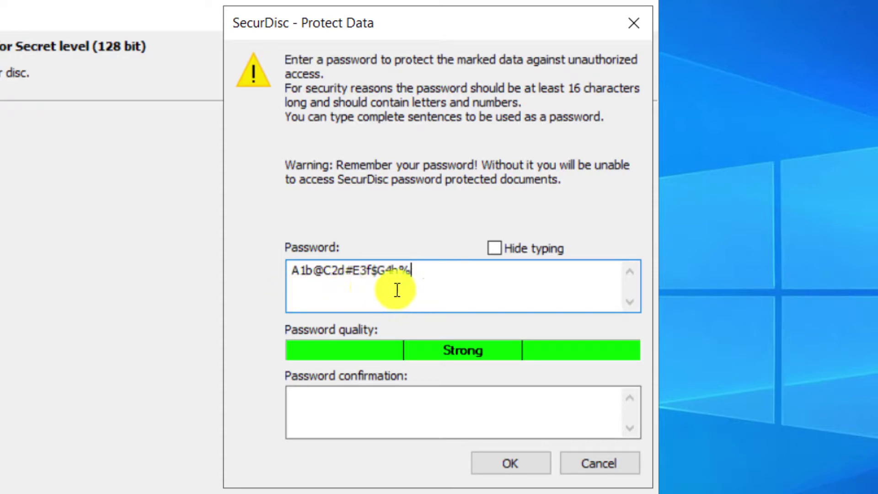
{"action": "left_click", "coordinate": [344, 398]}
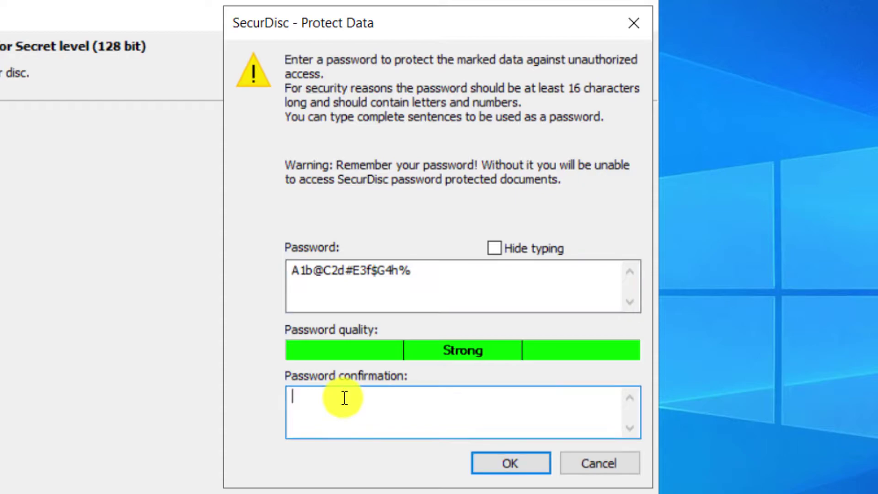
{"action": "key", "text": "ctrl+v"}
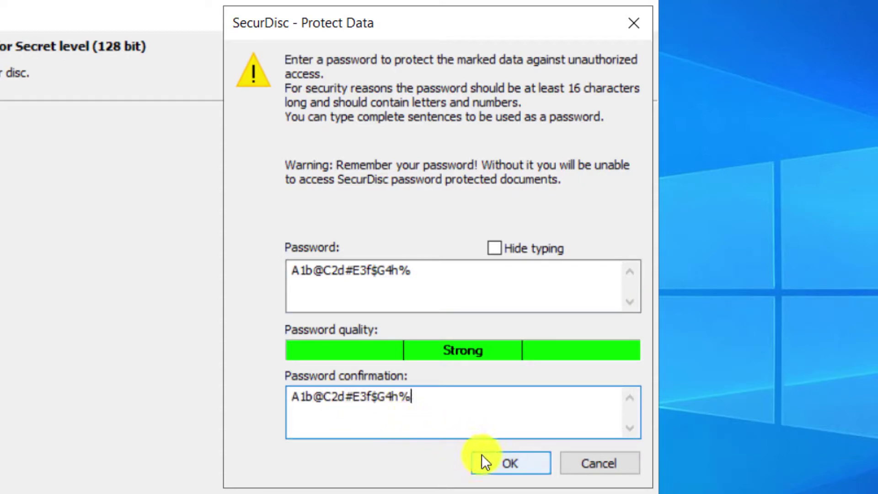
{"action": "left_click", "coordinate": [507, 462]}
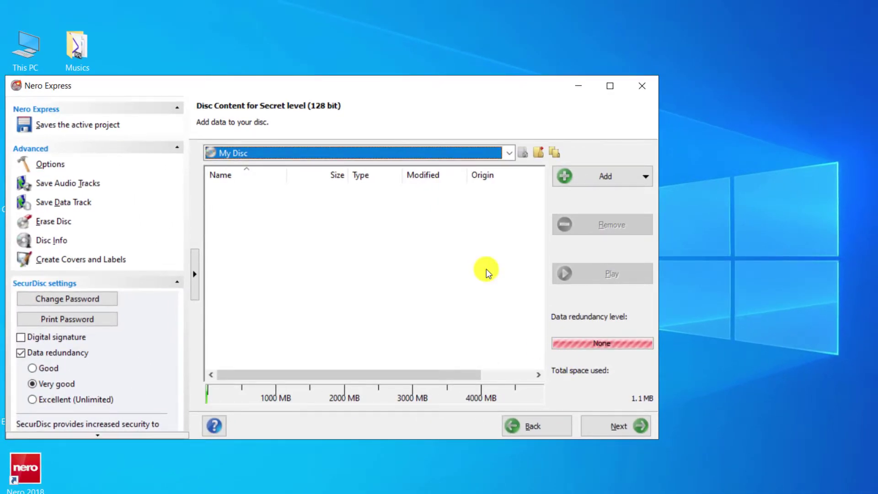
Step: Add the JPG, PDF and WinRAR files named 1 and the "How to Fix NVIDIA Display driver" MP4 from the Desktop to the disc
{"action": "left_click_drag", "start_coordinate": [476, 94], "coordinate": [650, 53]}
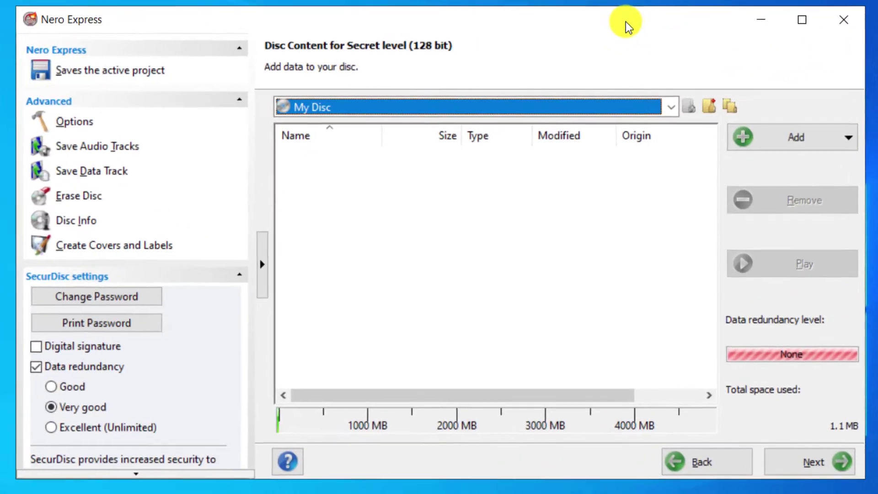
{"action": "left_click", "coordinate": [777, 129]}
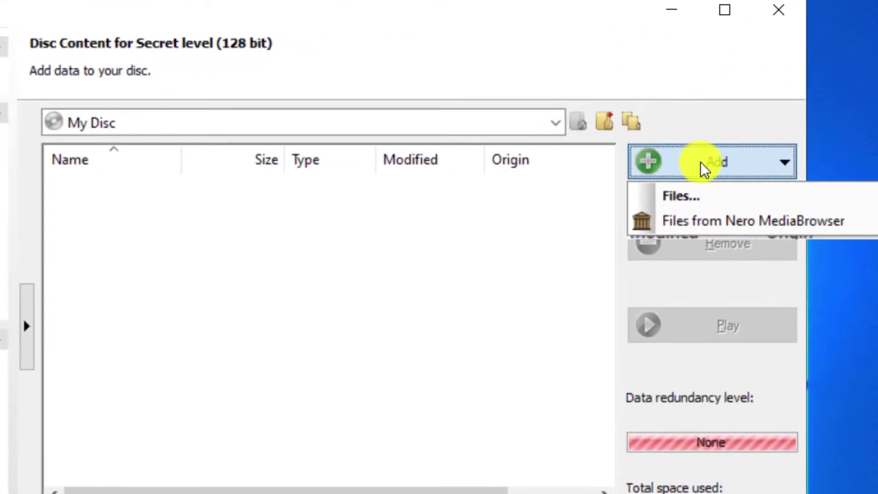
{"action": "left_click", "coordinate": [677, 200]}
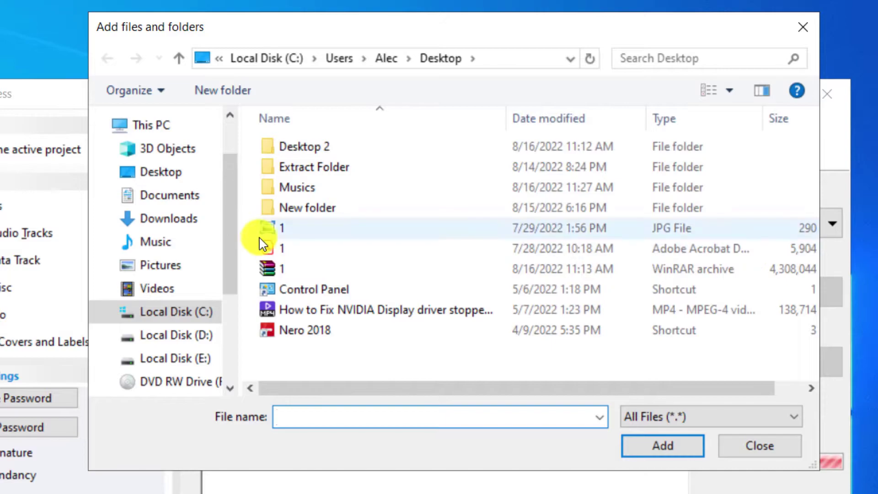
{"action": "left_click", "coordinate": [287, 231]}
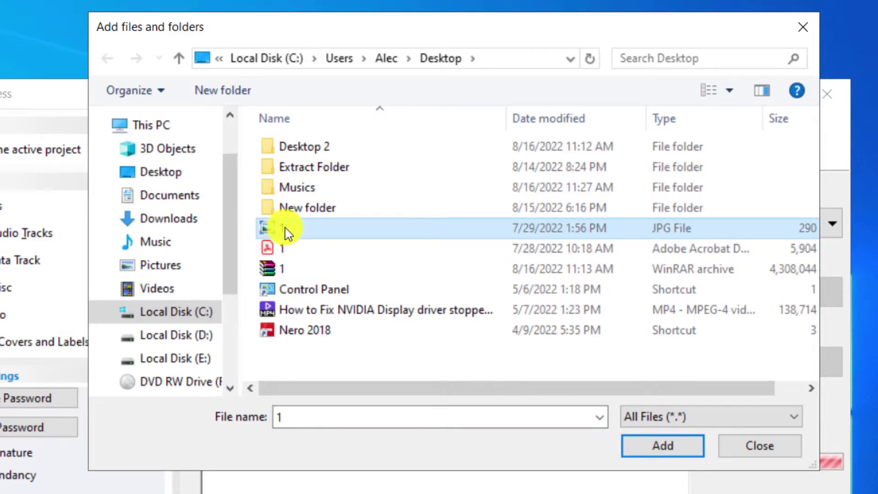
{"action": "left_click", "coordinate": [287, 252], "text": "ctrl"}
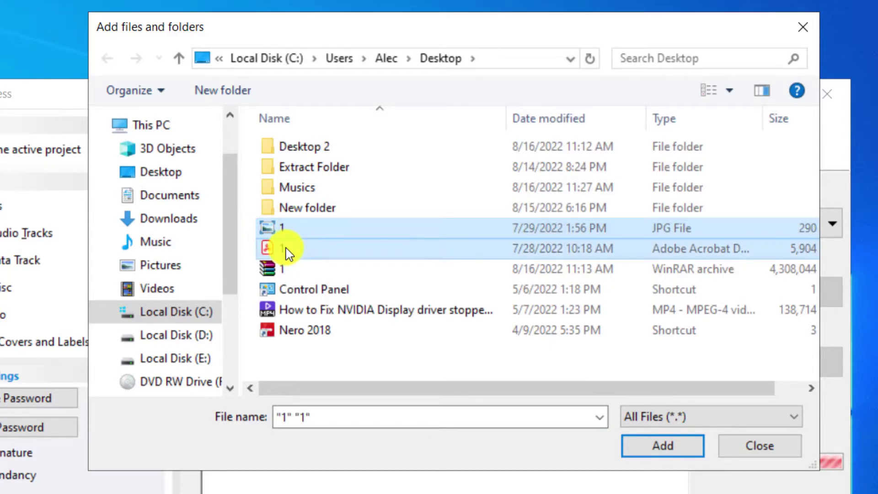
{"action": "left_click", "coordinate": [292, 272], "text": "ctrl"}
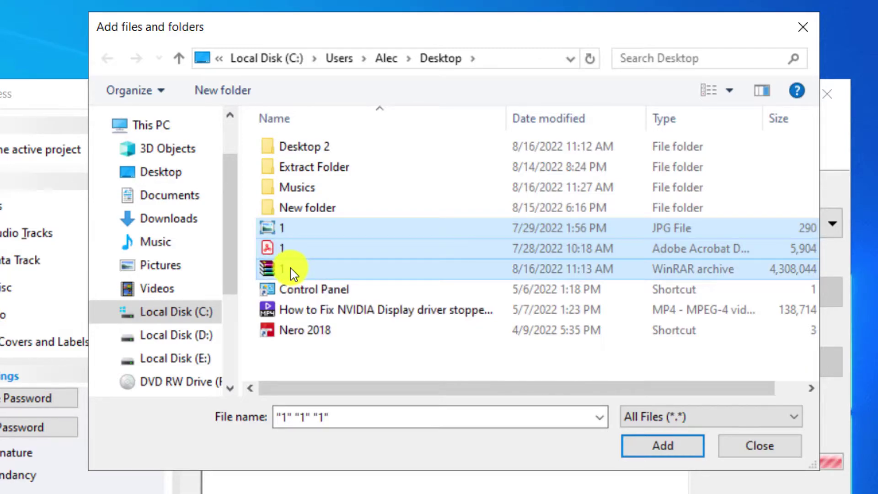
{"action": "left_click", "coordinate": [372, 315], "text": "ctrl"}
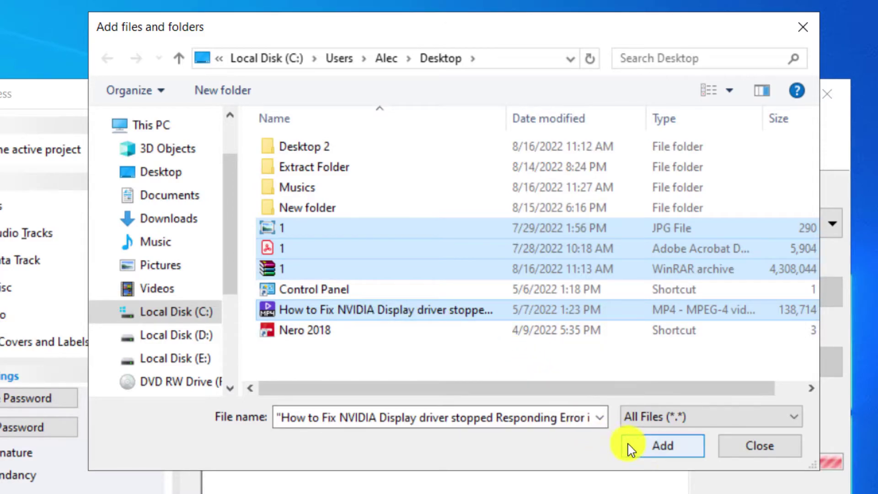
{"action": "left_click", "coordinate": [652, 447]}
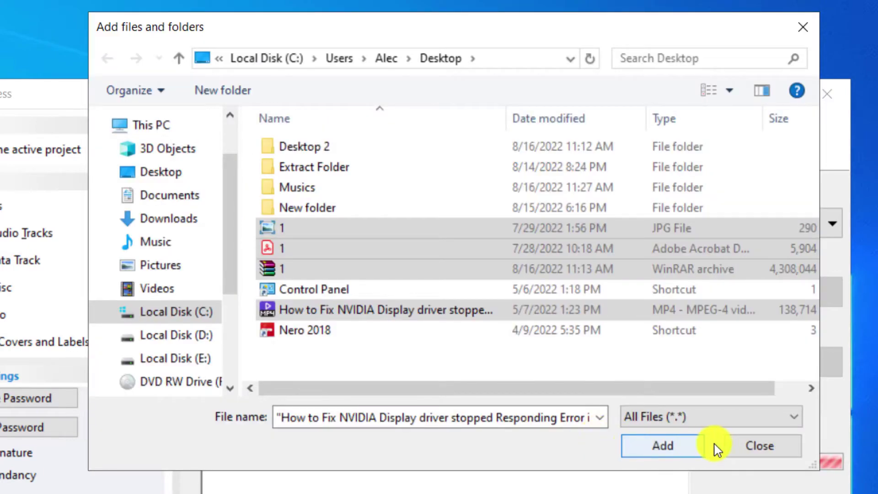
{"action": "left_click", "coordinate": [741, 442]}
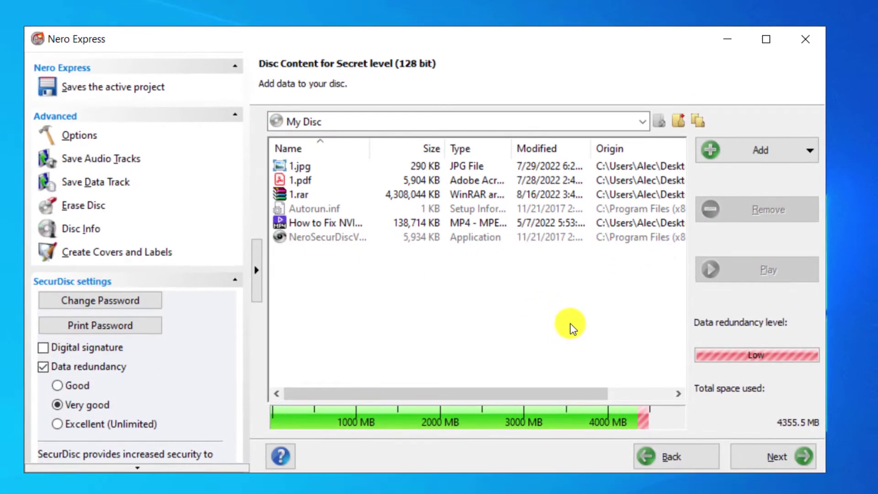
Step: Proceed to the final burn settings and name the disc Data 1
{"action": "left_click", "coordinate": [777, 455]}
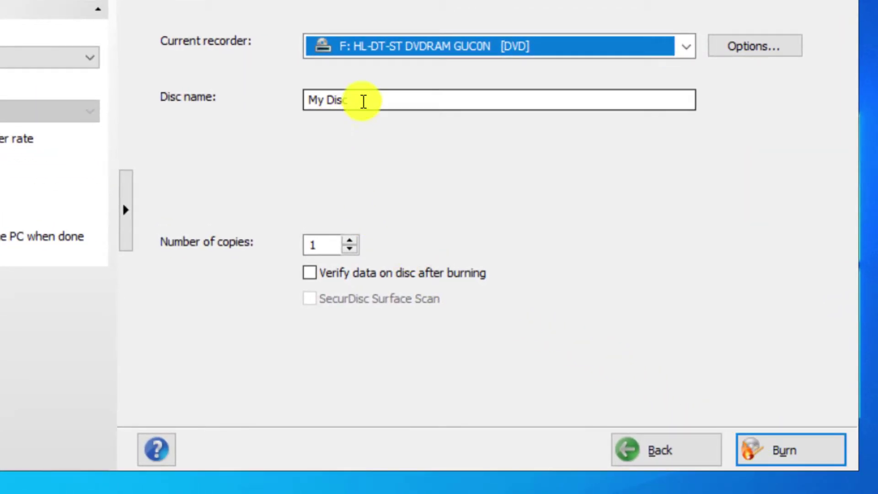
{"action": "left_click_drag", "start_coordinate": [369, 101], "coordinate": [301, 100]}
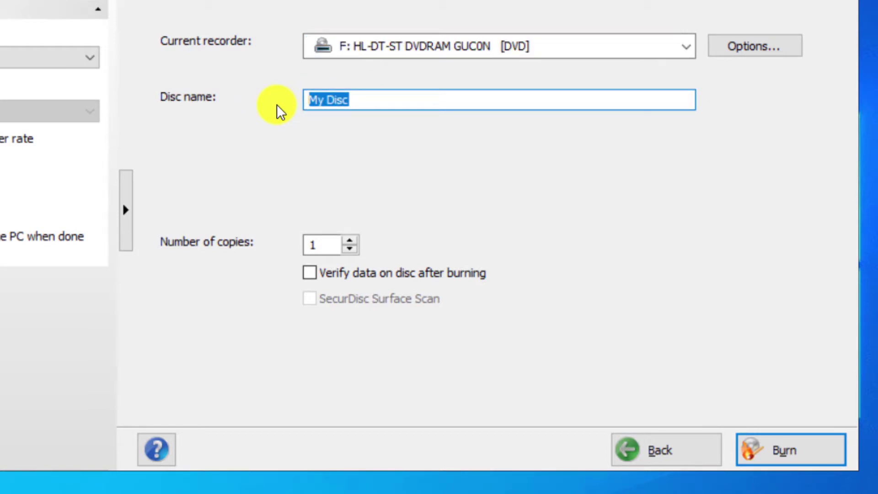
{"action": "key", "text": "BackSpace"}
{"action": "type", "text": "Data "}
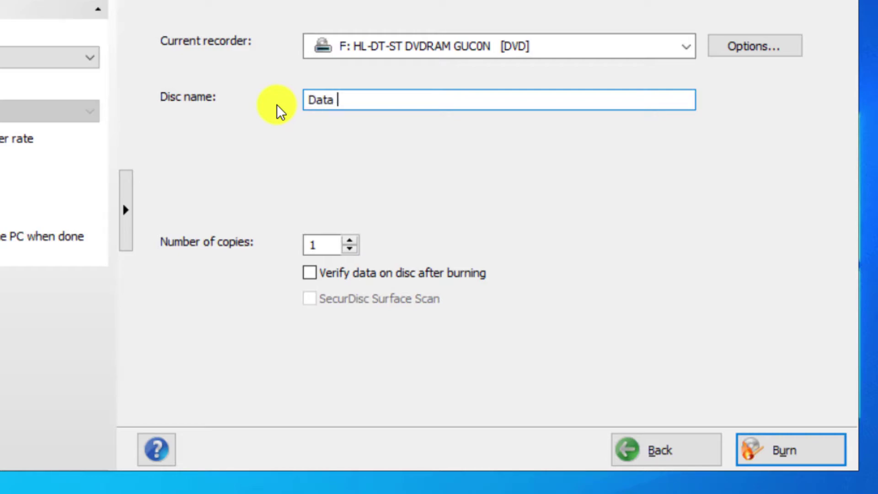
{"action": "type", "text": "1"}
Step: Enable verification of the data on the disc after burning and burn the disc
{"action": "mouse_move", "coordinate": [310, 279]}
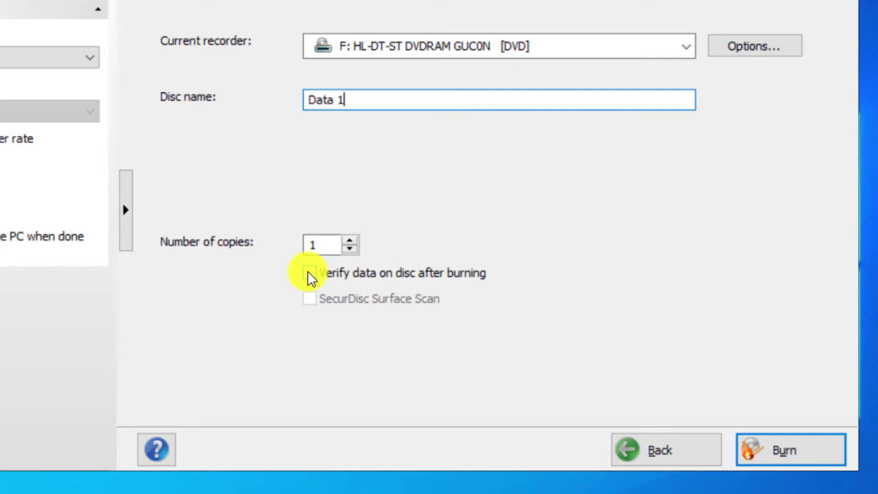
{"action": "left_click", "coordinate": [310, 275]}
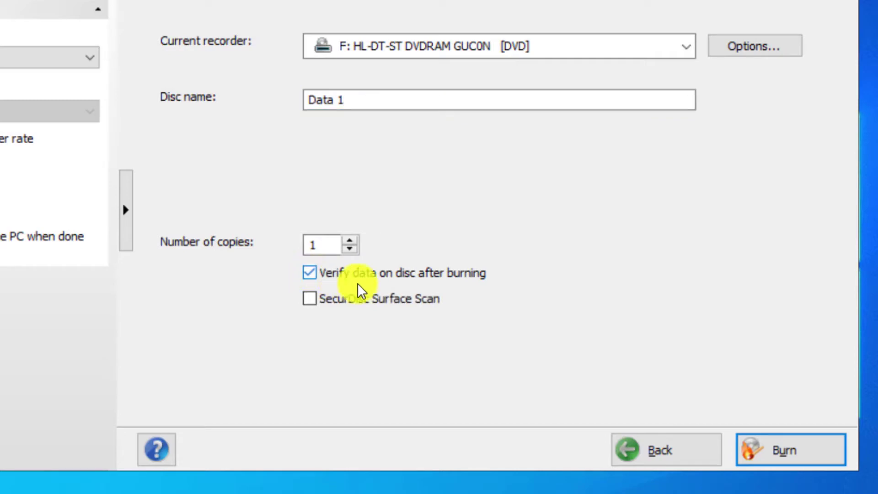
{"action": "left_click", "coordinate": [795, 454]}
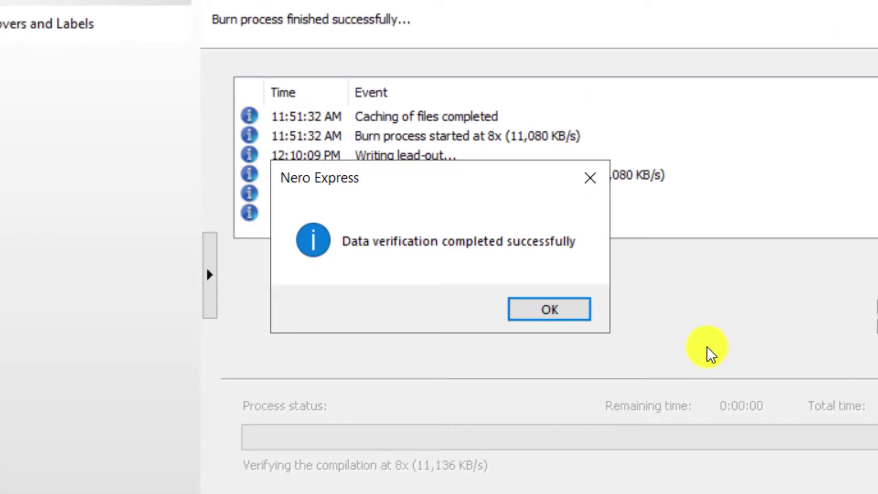
Step: Close the verification and SecurDisc feature reports, then exit Nero Express without saving the project
{"action": "left_click", "coordinate": [551, 311]}
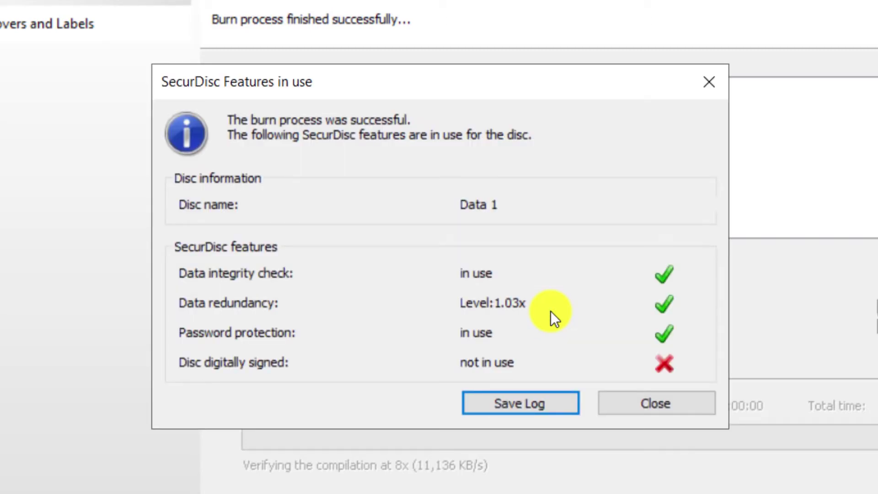
{"action": "left_click", "coordinate": [663, 402]}
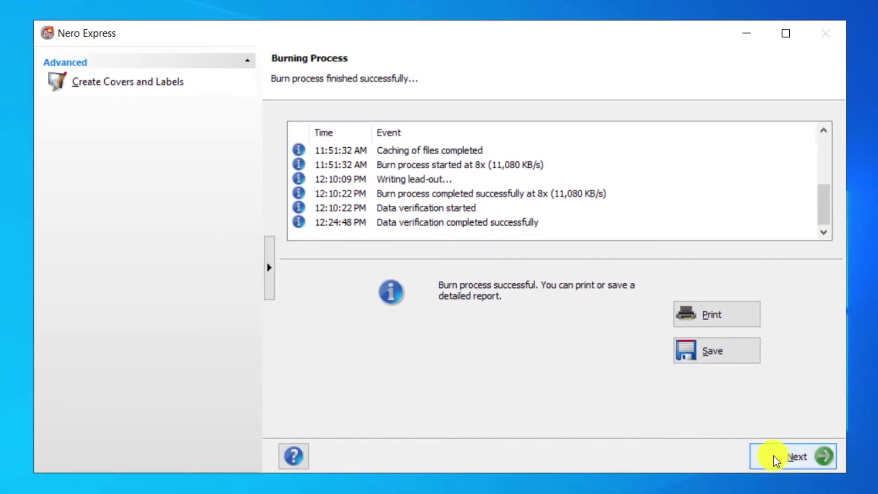
{"action": "left_click", "coordinate": [792, 460]}
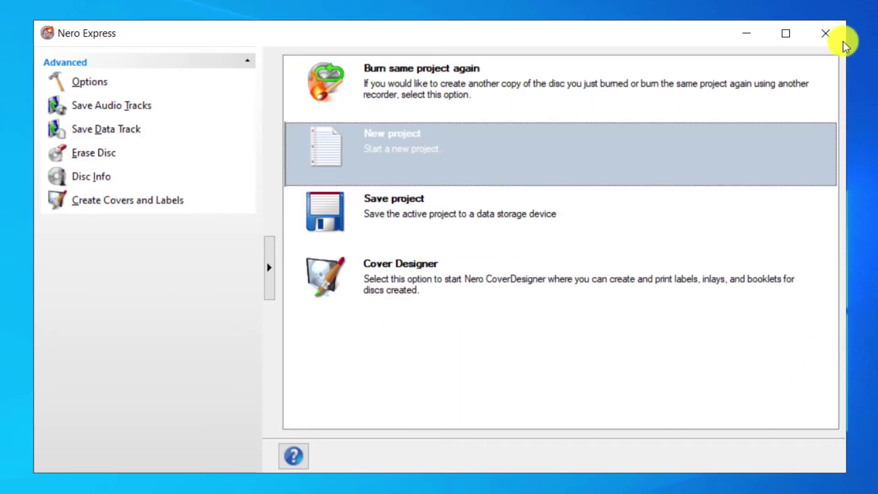
{"action": "left_click", "coordinate": [830, 35]}
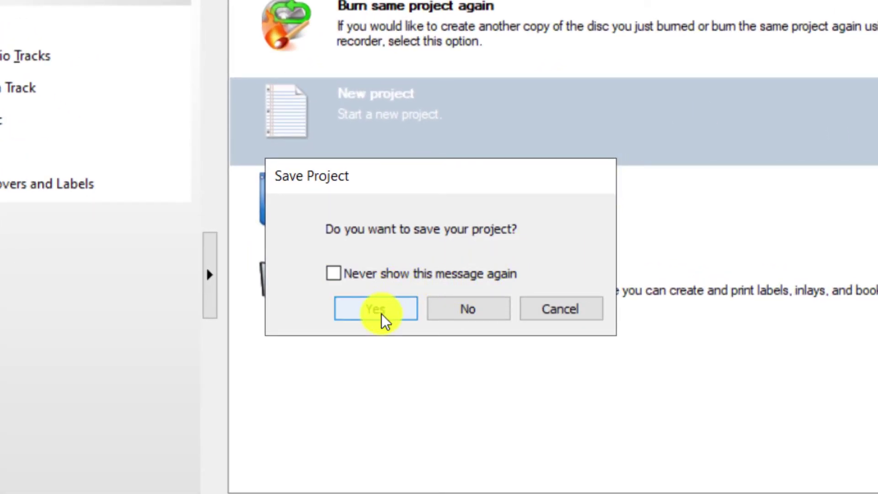
{"action": "left_click", "coordinate": [481, 318]}
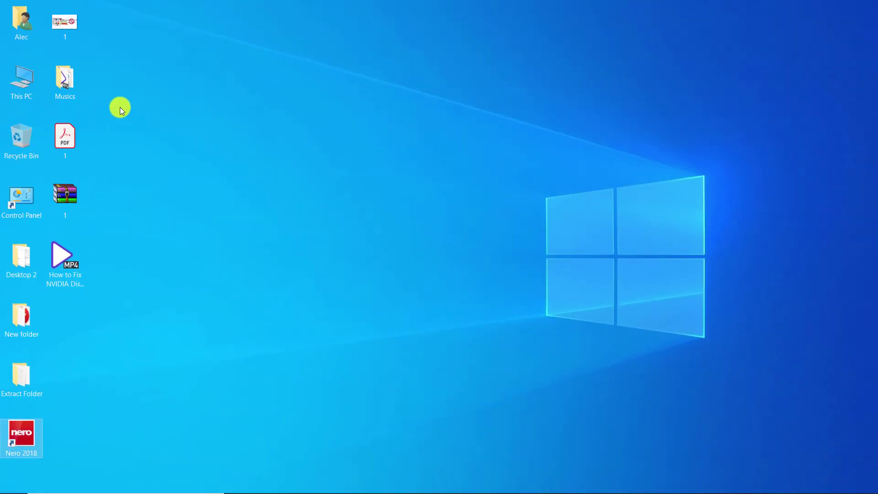
Step: Open This PC and show the contents of the burned disc Data 1 in the DVD RW Drive (F:)
{"action": "left_click", "coordinate": [23, 84]}
{"action": "double_click", "coordinate": [24, 83]}
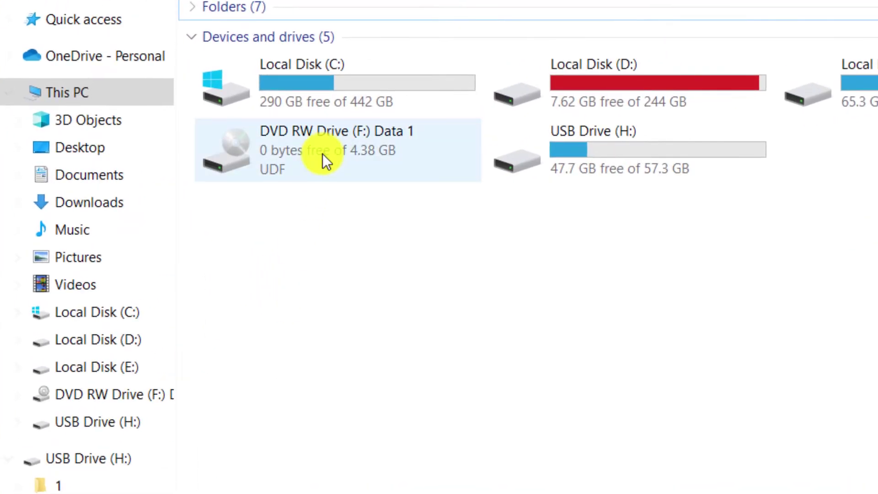
{"action": "left_click", "coordinate": [373, 157]}
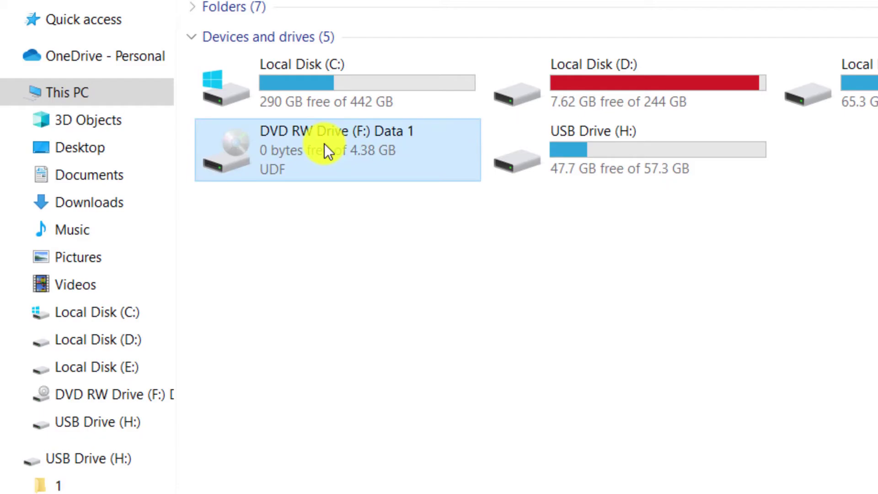
{"action": "right_click", "coordinate": [325, 144]}
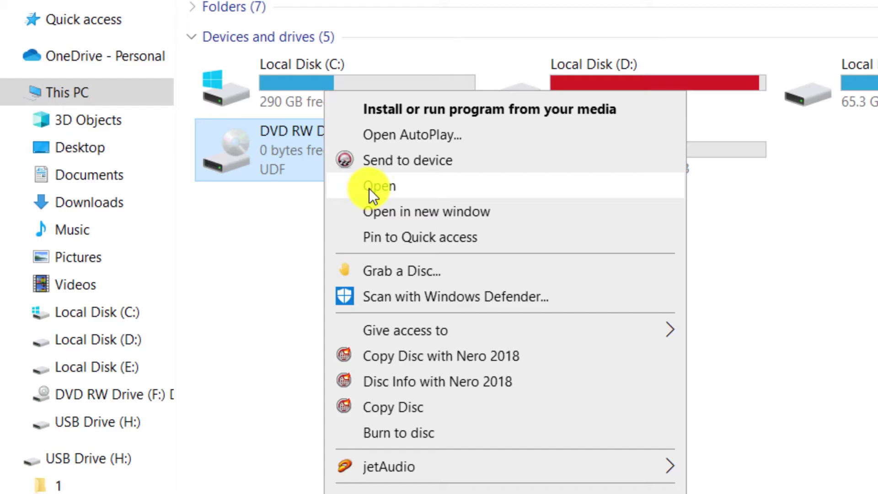
{"action": "left_click", "coordinate": [383, 185]}
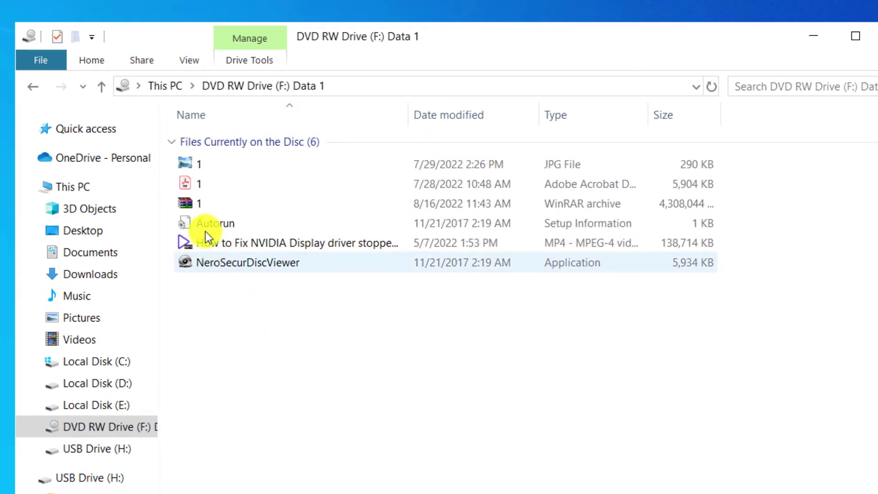
Step: Try to open the JPG file 1 and the "How to Fix NVIDIA Display driver" MP4 directly from the disc, closing each viewer
{"action": "double_click", "coordinate": [200, 163]}
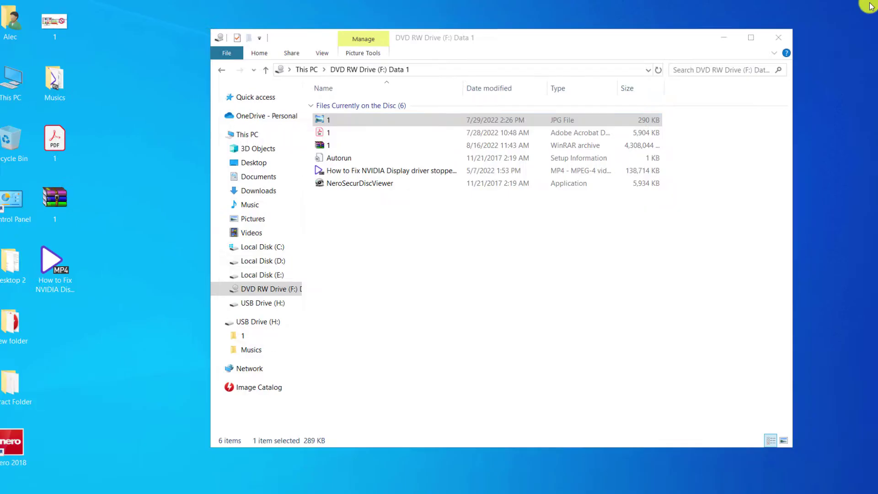
{"action": "left_click", "coordinate": [863, 6]}
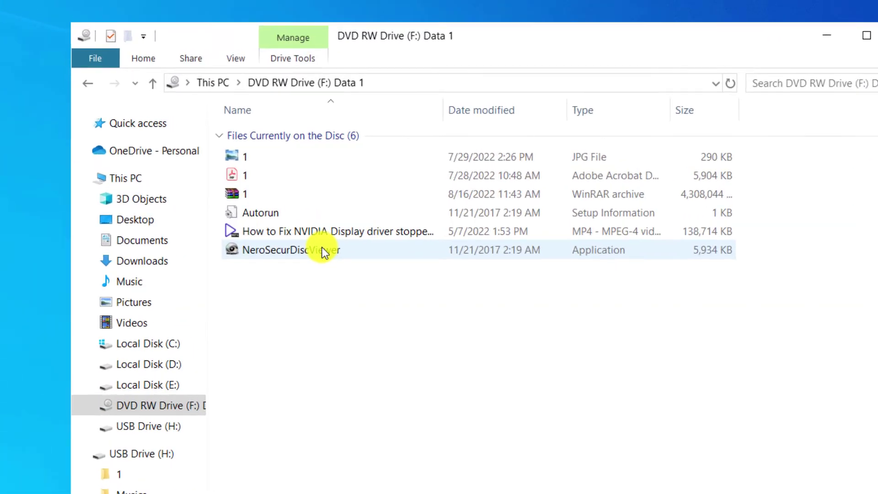
{"action": "left_click", "coordinate": [300, 228]}
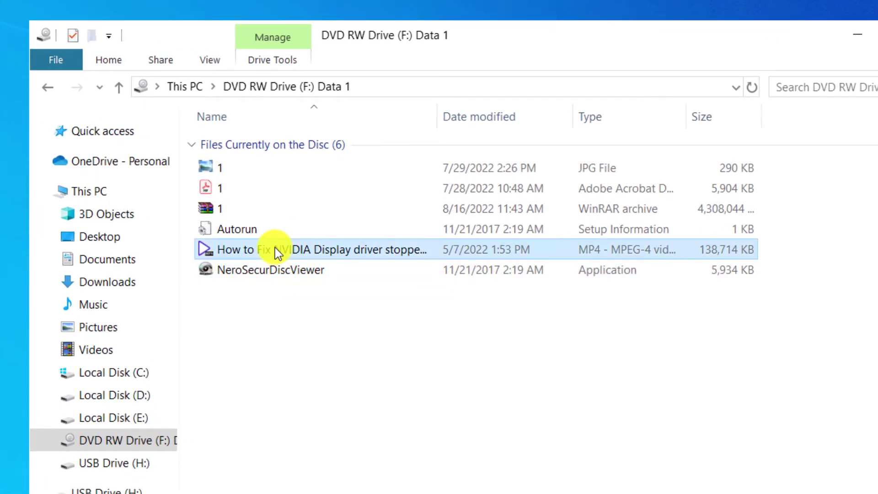
{"action": "double_click", "coordinate": [275, 247]}
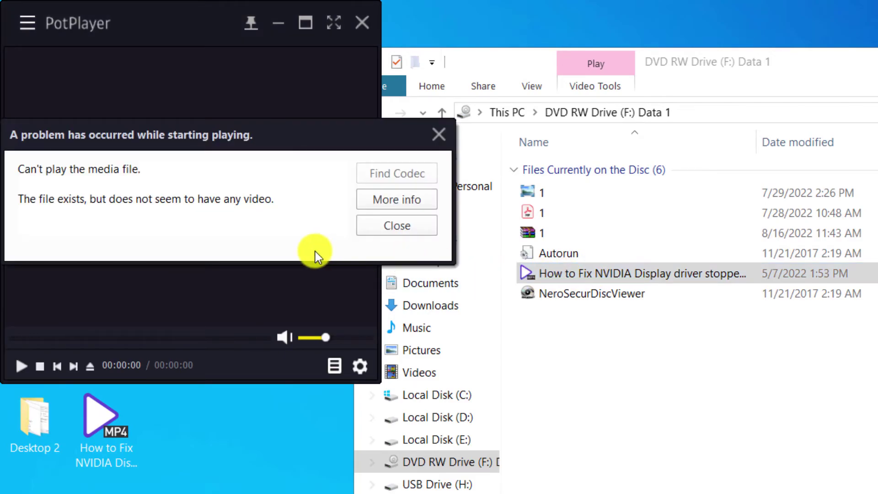
{"action": "left_click", "coordinate": [396, 229]}
{"action": "left_click", "coordinate": [362, 23]}
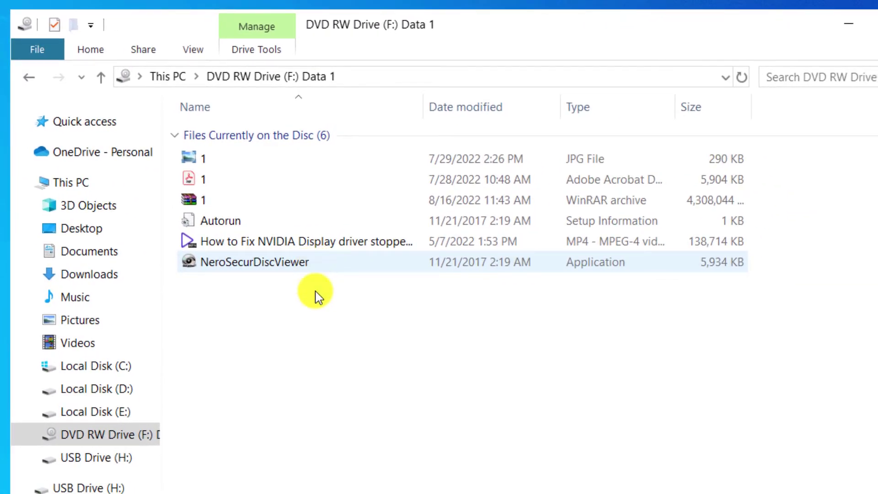
Step: Launch NeroSecurDiscViewer from the disc, choose the "How to Fix NVIDIA Display driver" video for saving and enter the disc password
{"action": "double_click", "coordinate": [253, 262]}
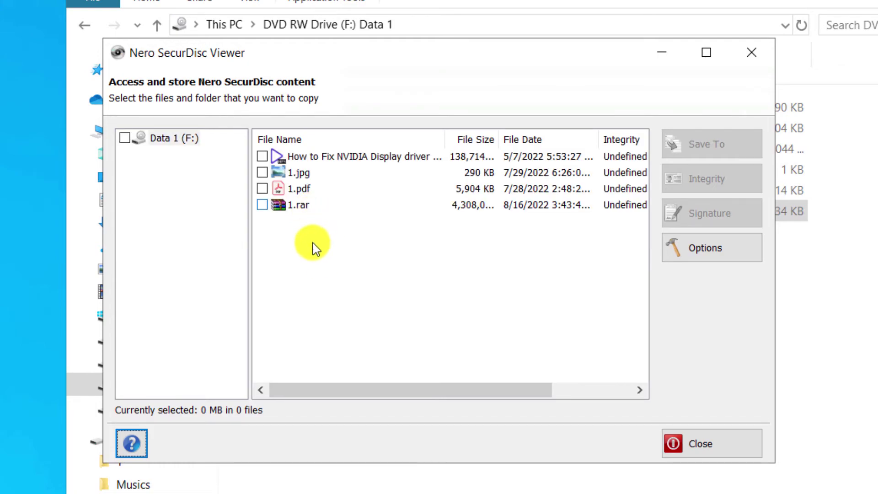
{"action": "left_click", "coordinate": [264, 157]}
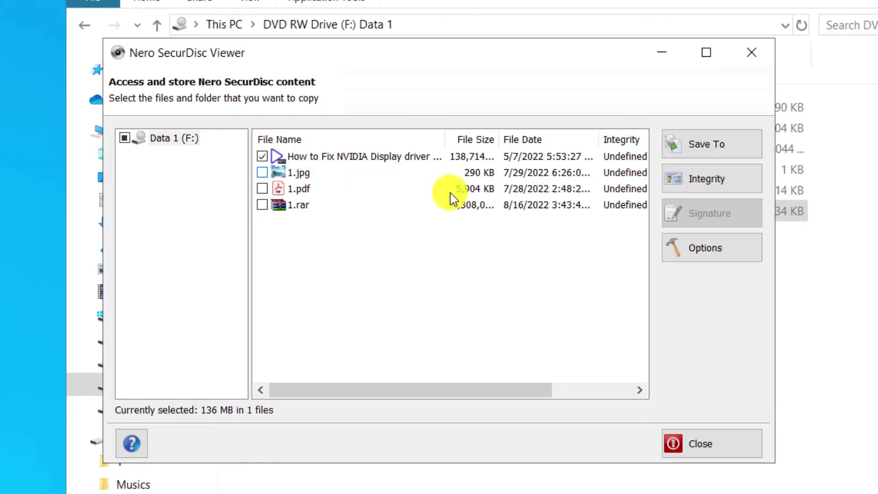
{"action": "left_click", "coordinate": [701, 149]}
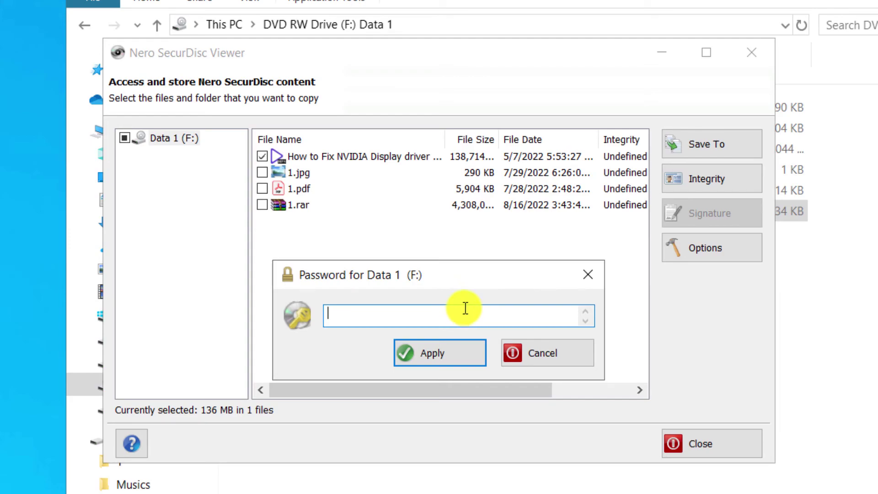
{"action": "key", "text": "ctrl+v"}
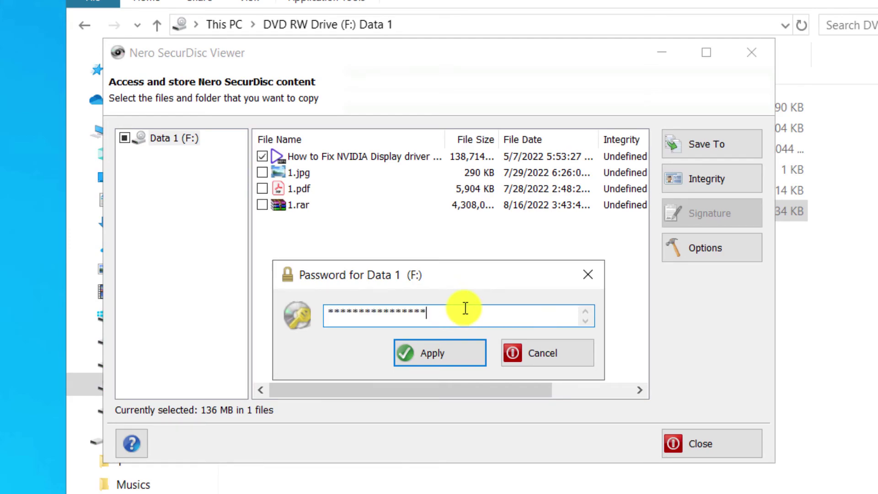
{"action": "left_click", "coordinate": [444, 354]}
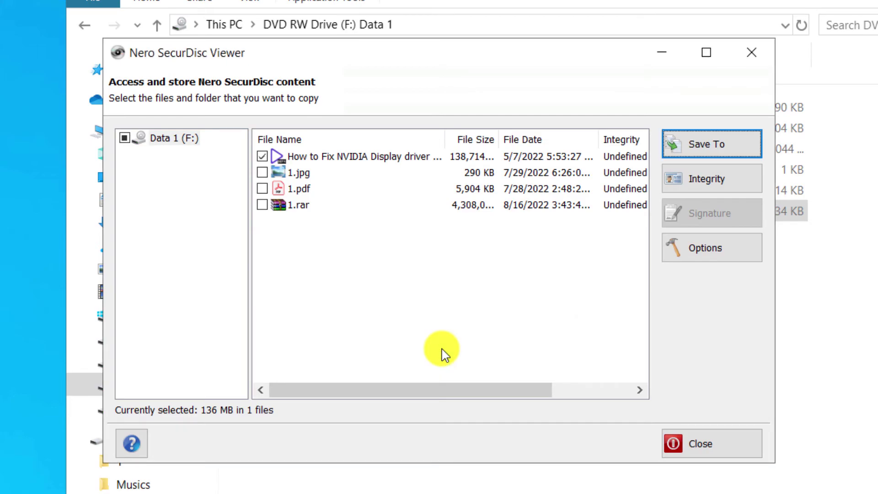
Step: Copy the chosen video into a new default-named folder on the Desktop, and close the copy report, the viewer and the disc window
{"action": "key", "text": "Return"}
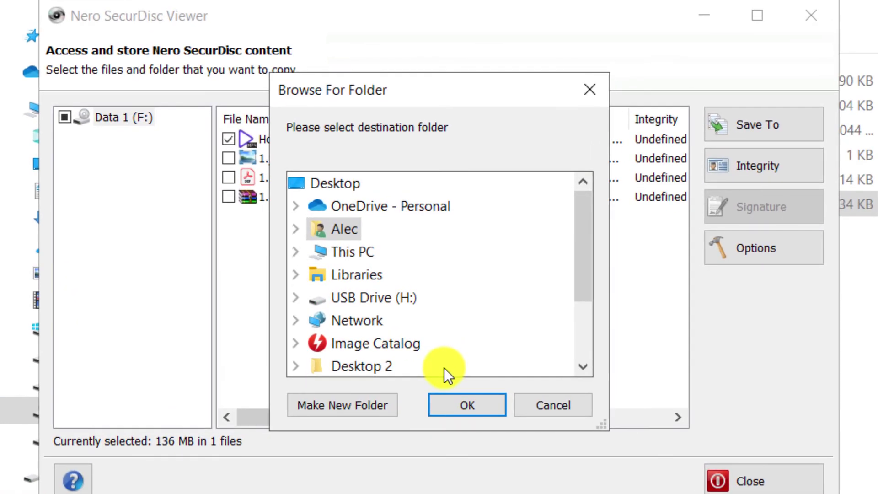
{"action": "left_click", "coordinate": [345, 179]}
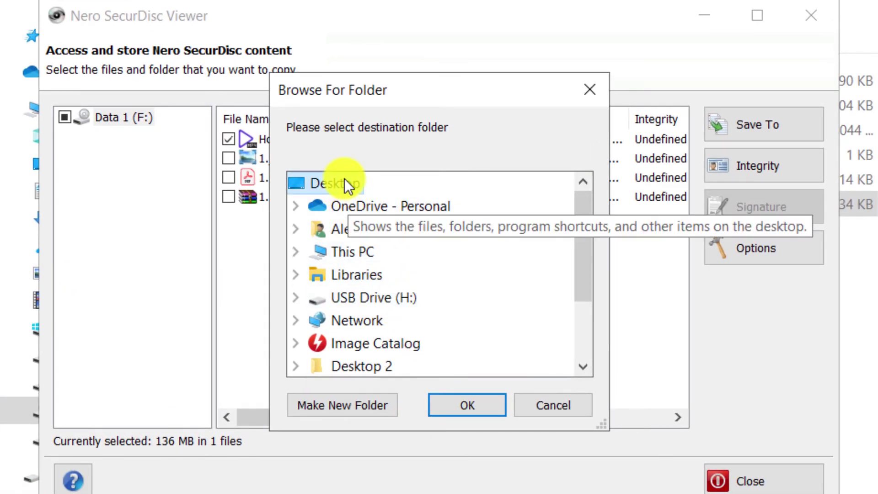
{"action": "left_click", "coordinate": [344, 405]}
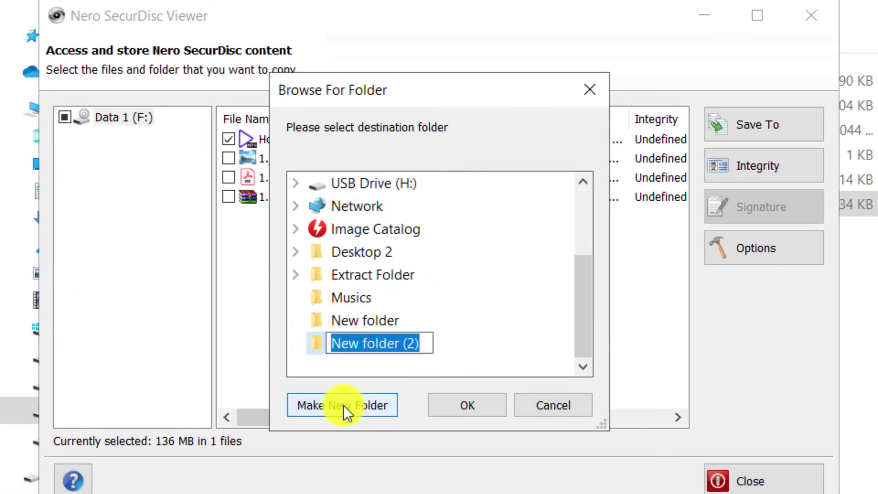
{"action": "left_click", "coordinate": [321, 350]}
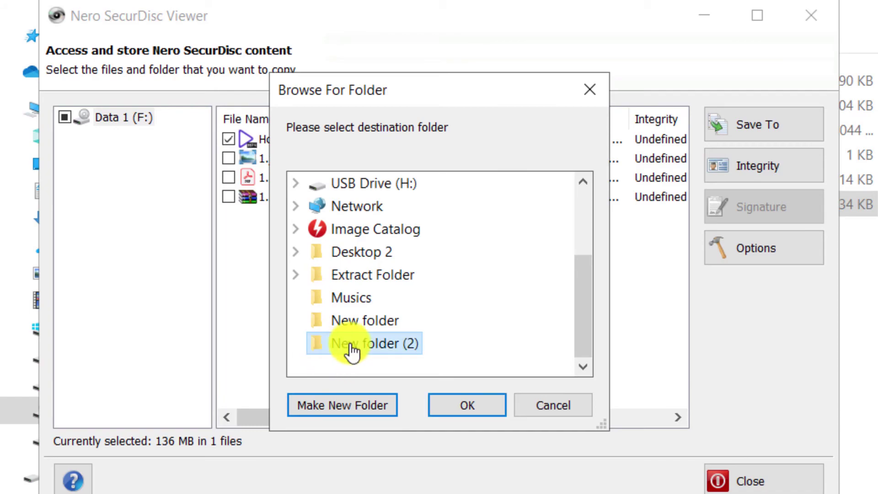
{"action": "left_click", "coordinate": [448, 407]}
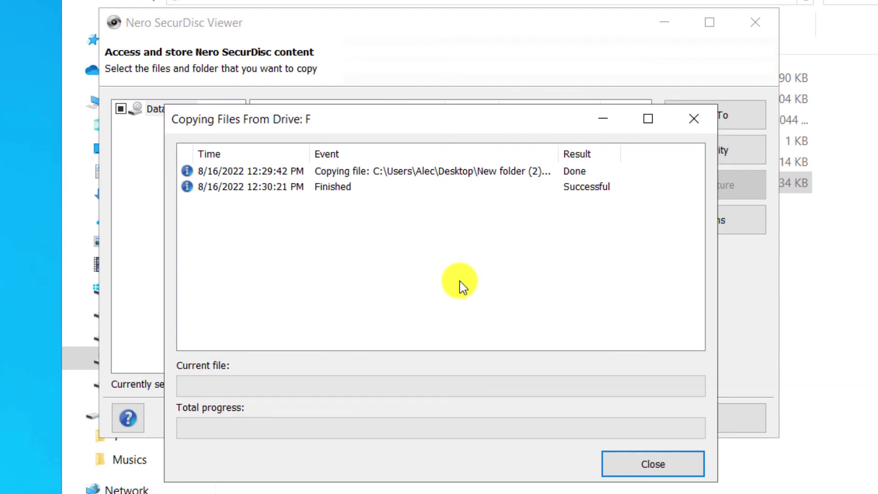
{"action": "left_click", "coordinate": [651, 465]}
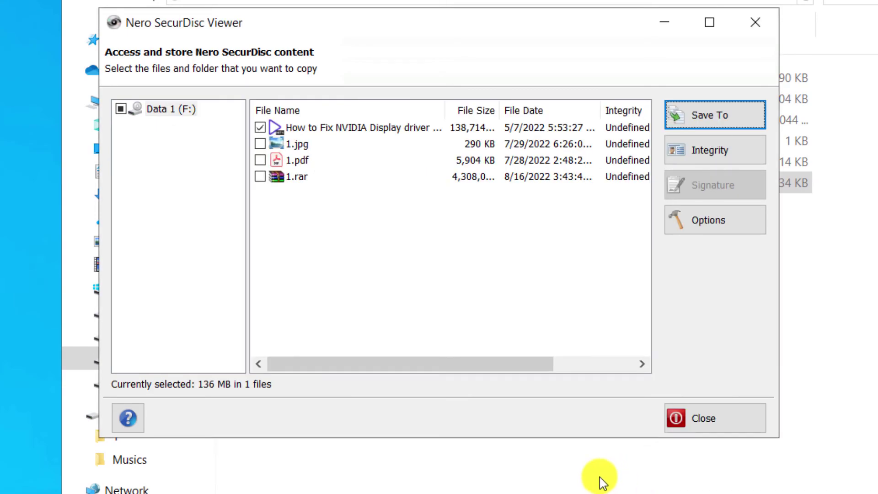
{"action": "left_click", "coordinate": [745, 419]}
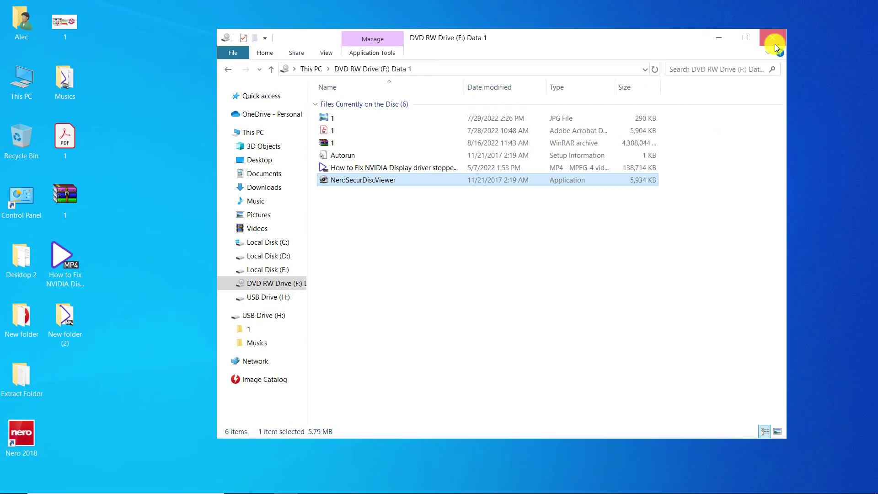
{"action": "left_click", "coordinate": [841, 8]}
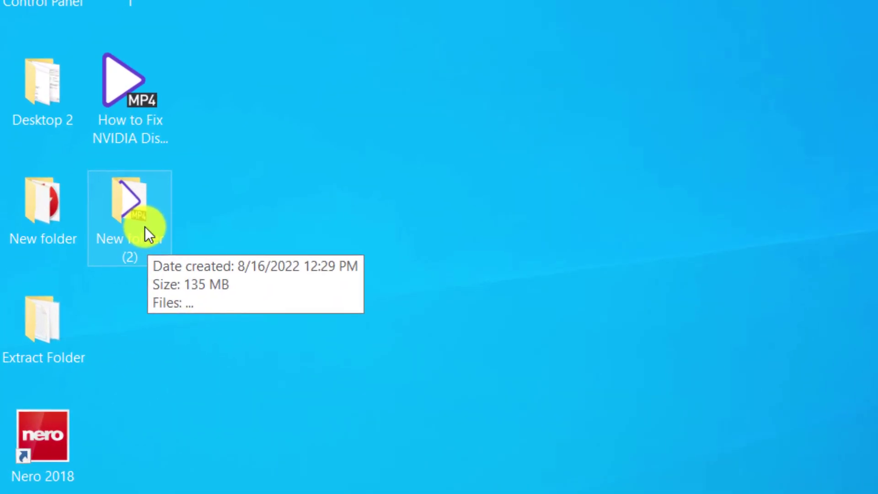
Step: Play the copied MP4 from New folder (2) on the Desktop, and close the player and the folder
{"action": "double_click", "coordinate": [144, 226]}
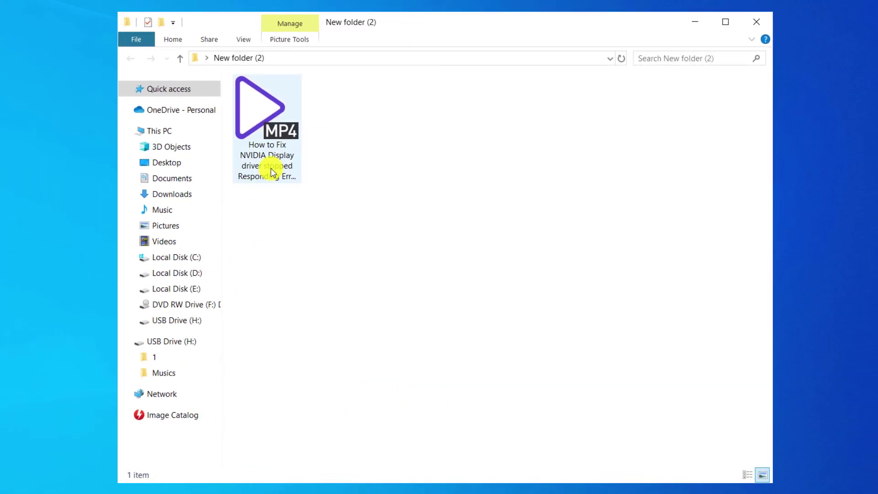
{"action": "left_click", "coordinate": [271, 168]}
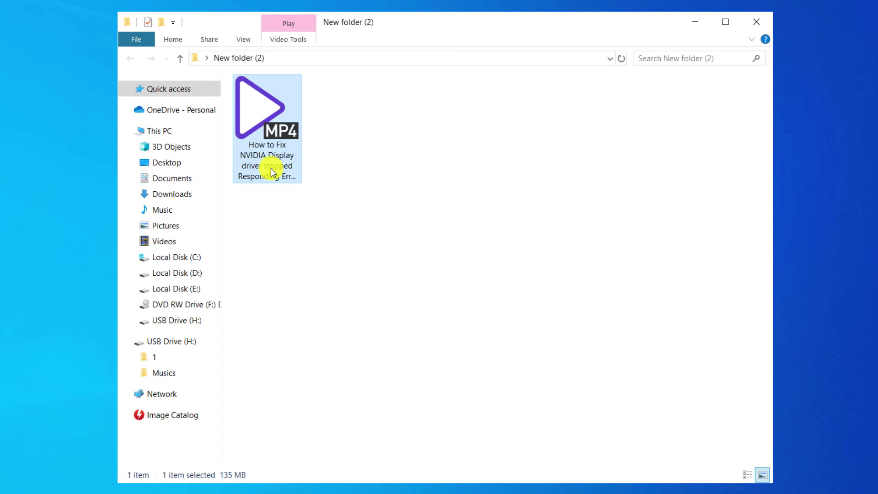
{"action": "double_click", "coordinate": [271, 169]}
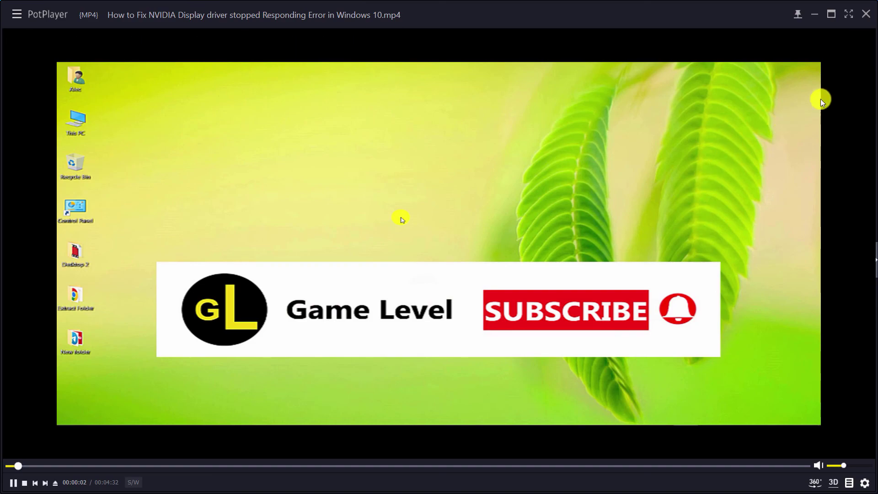
{"action": "left_click", "coordinate": [862, 22]}
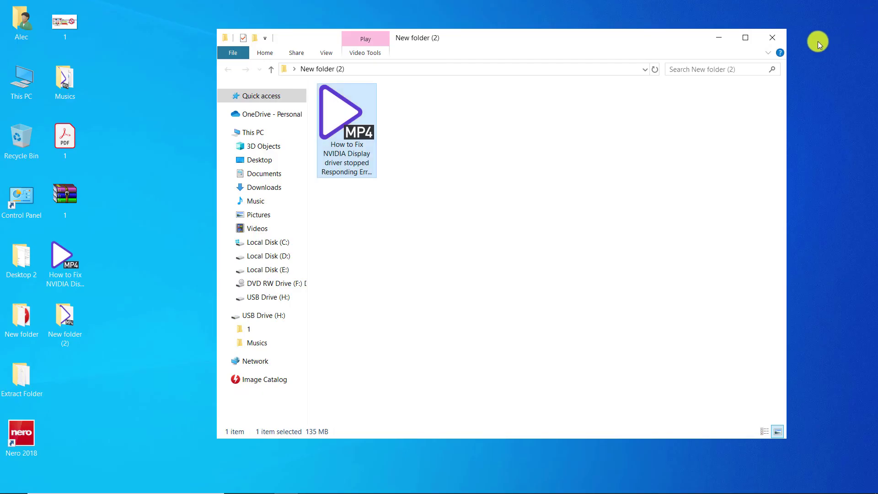
{"action": "left_click", "coordinate": [773, 39]}
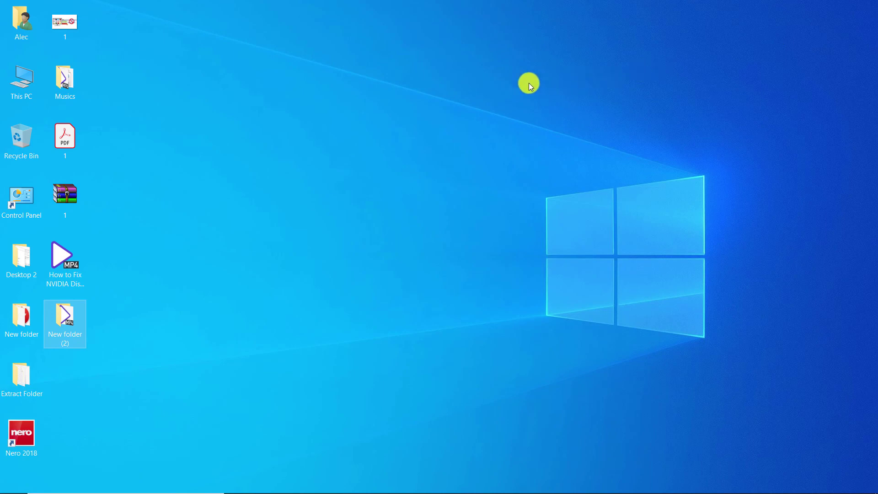